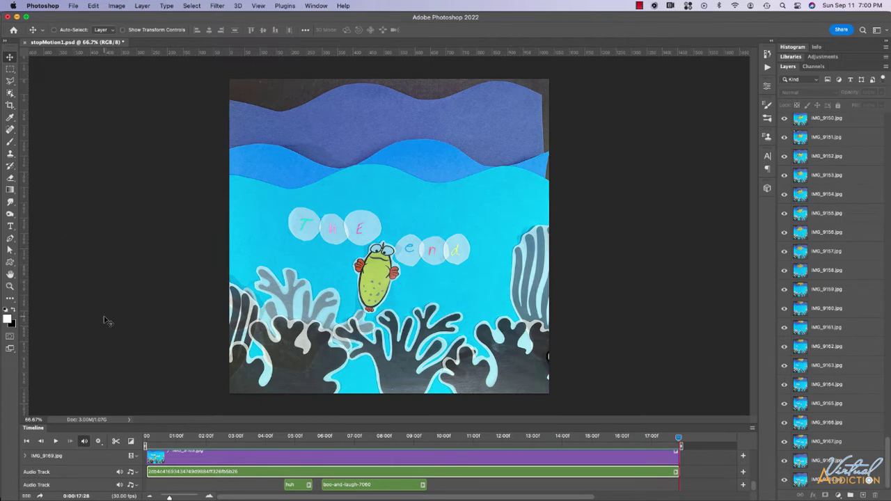
Step: Play the finished underwater animation to preview it
key("space")
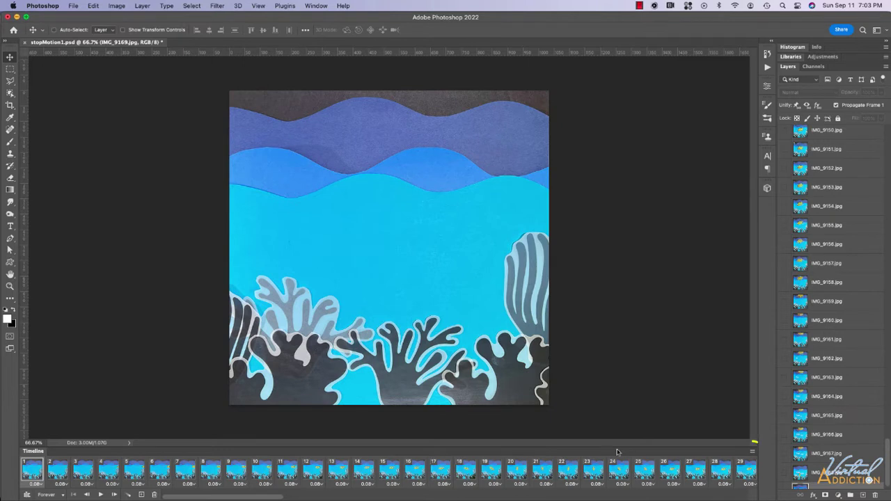
Step: Convert the frame animation to a video timeline from the Timeline panel menu
left_click(752, 451)
left_click(752, 452)
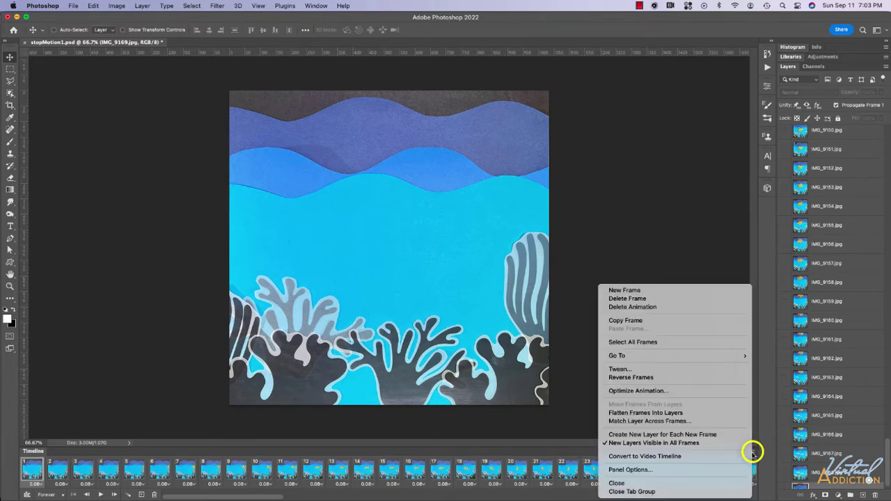
left_click(670, 457)
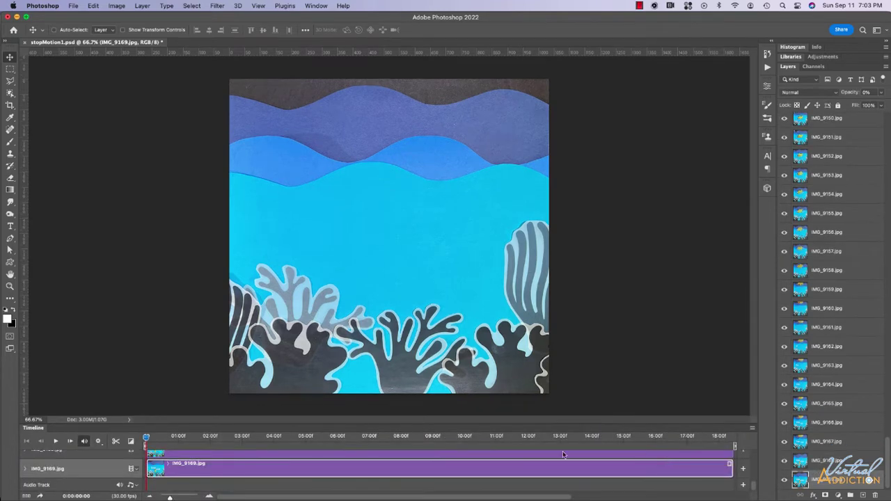
Step: Enlarge the Timeline panel, zoom the canvas out, and play the animation through
left_click_drag(370, 423, 382, 247)
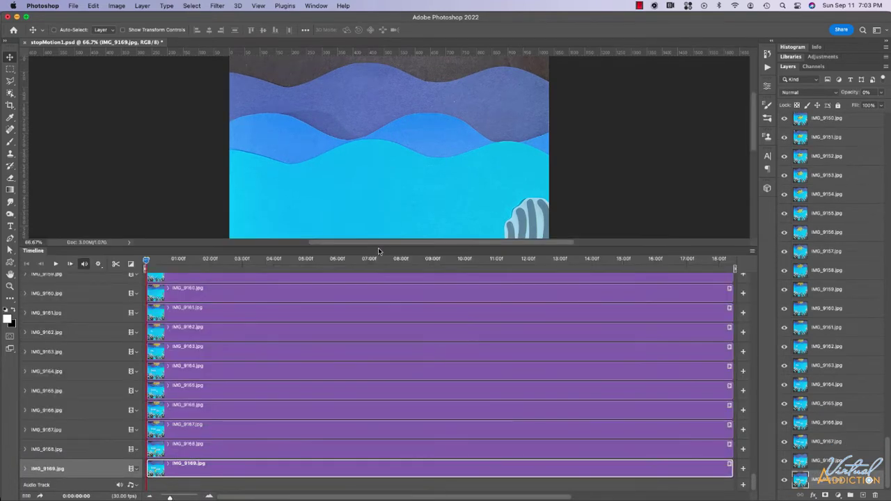
key("super+minus")
key("super+minus")
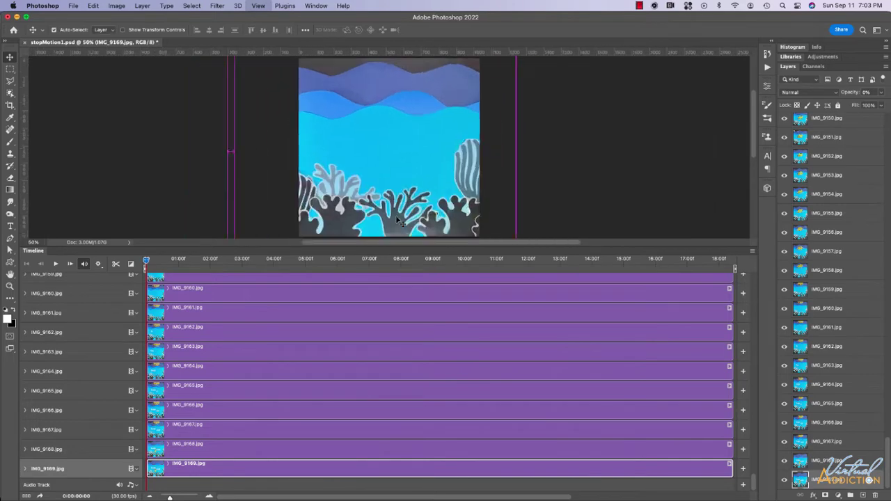
scroll(245, 346, "up", 10)
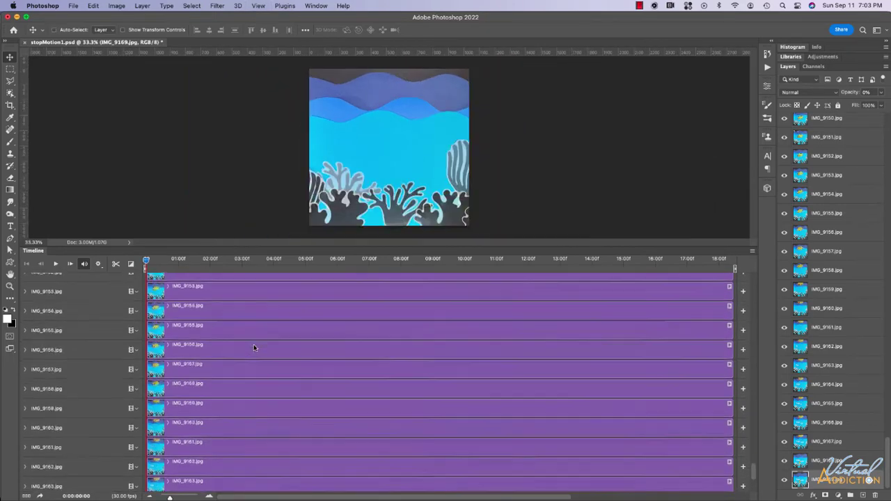
scroll(254, 347, "down", 10)
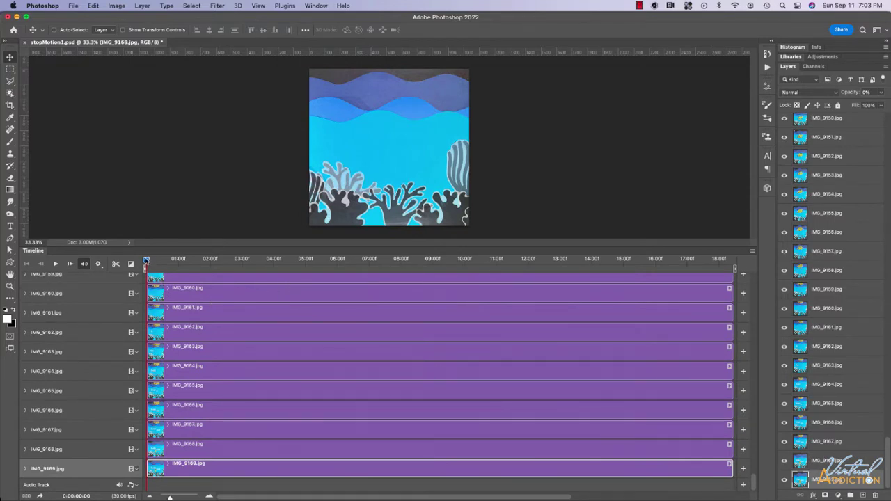
key("space")
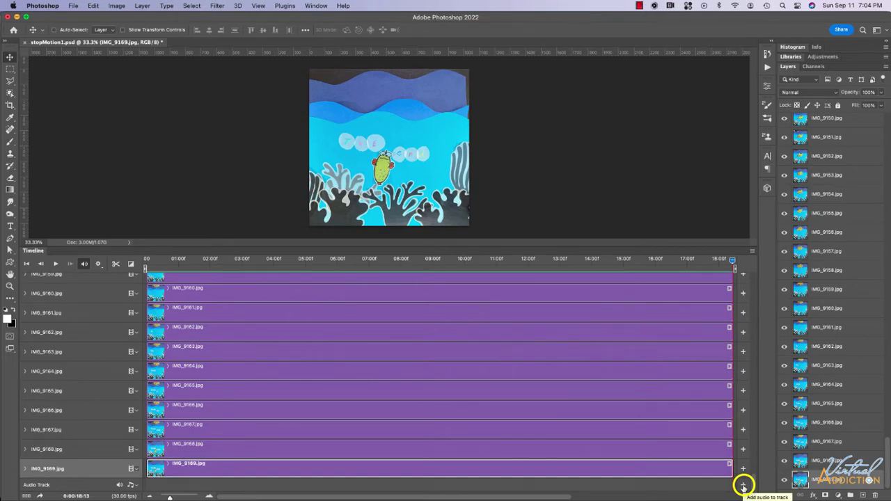
Step: Load salsaTrap.mp3 from the audio folder onto the Audio Track
left_click(743, 487)
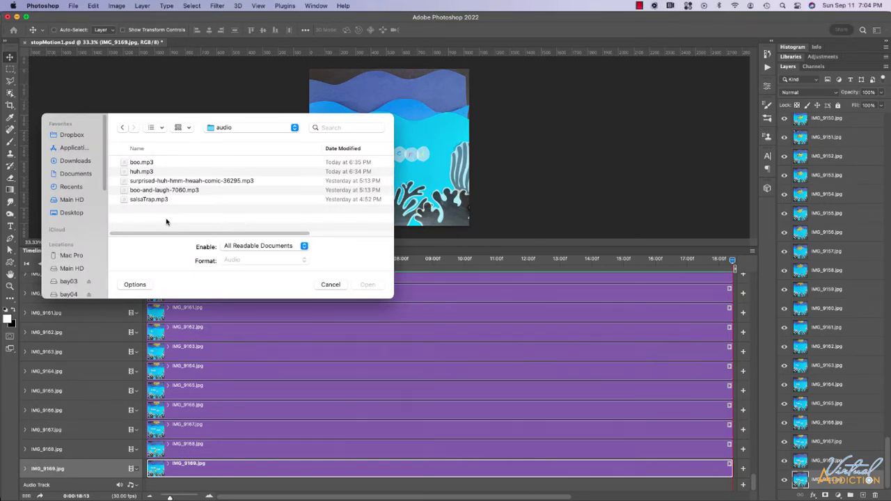
left_click(150, 202)
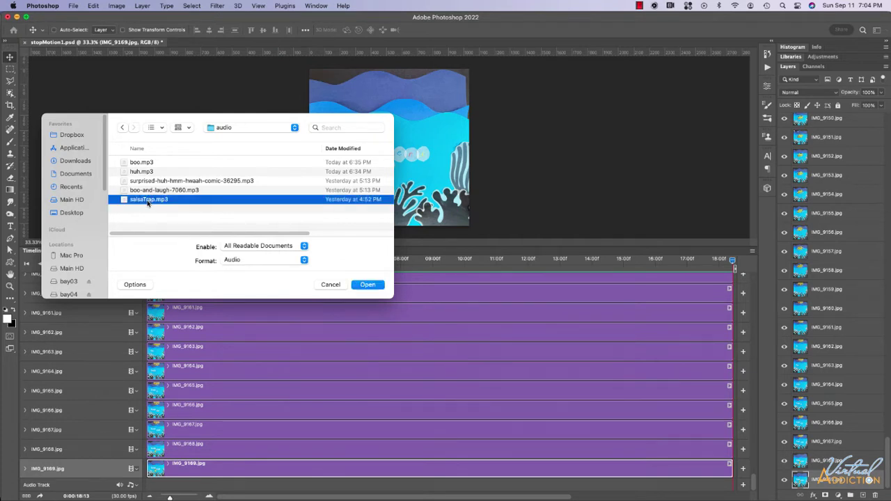
left_click(367, 285)
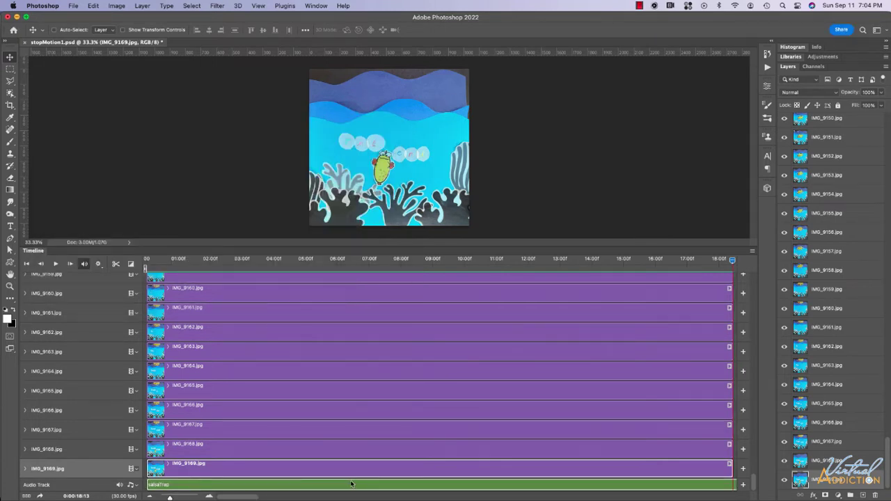
Step: Trim the salsaTrap clip's end back to 18:13 so it ends with the photo clips
left_click_drag(169, 498, 165, 498)
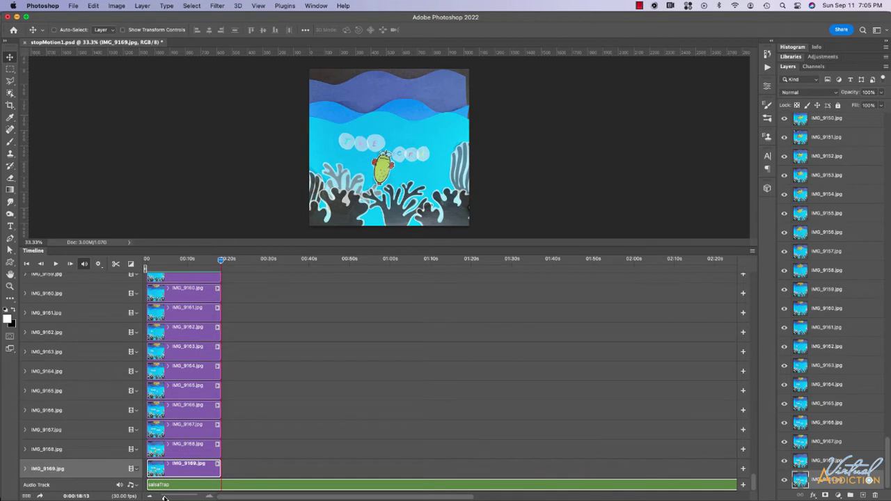
left_click_drag(164, 497, 162, 497)
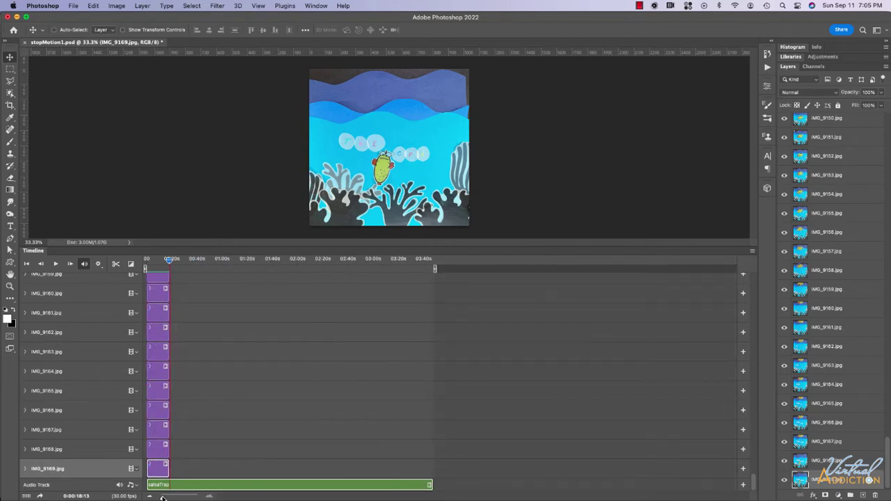
left_click(431, 484)
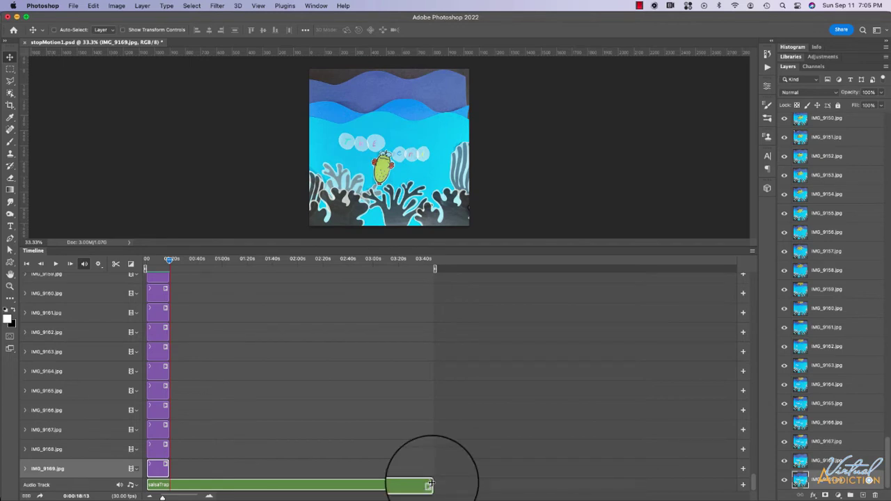
left_click_drag(431, 483, 172, 476)
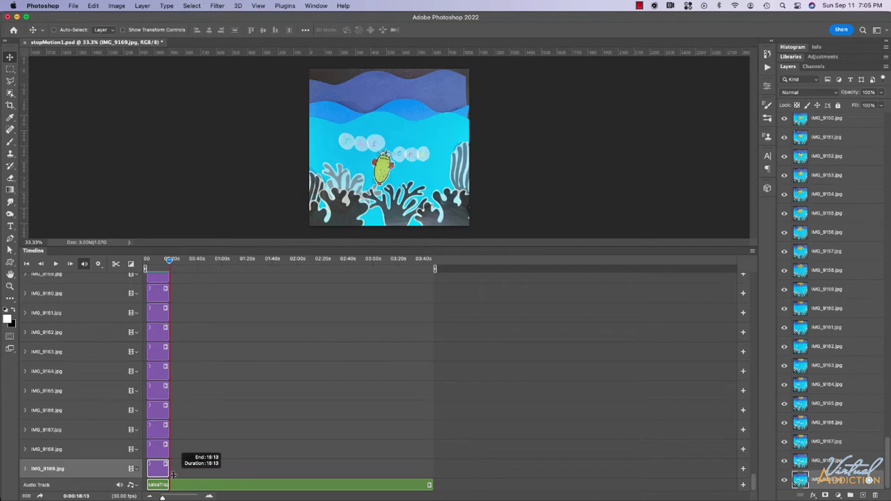
left_click_drag(172, 475, 174, 473)
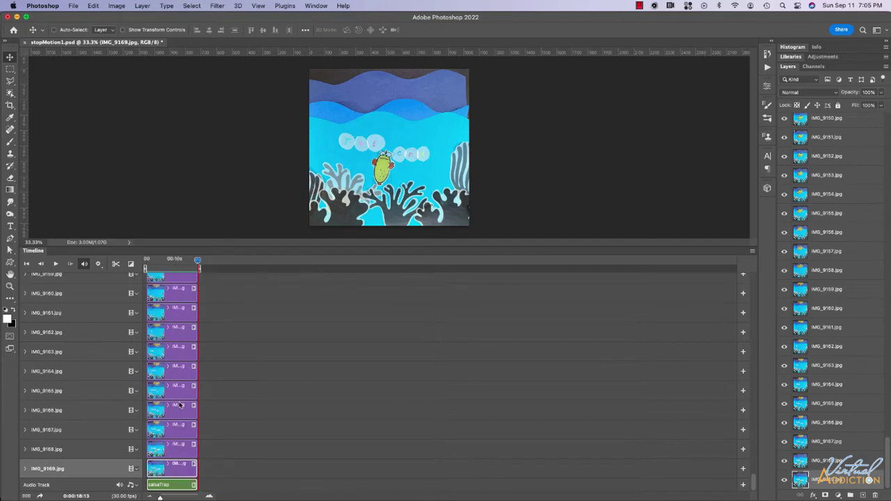
left_click(168, 486)
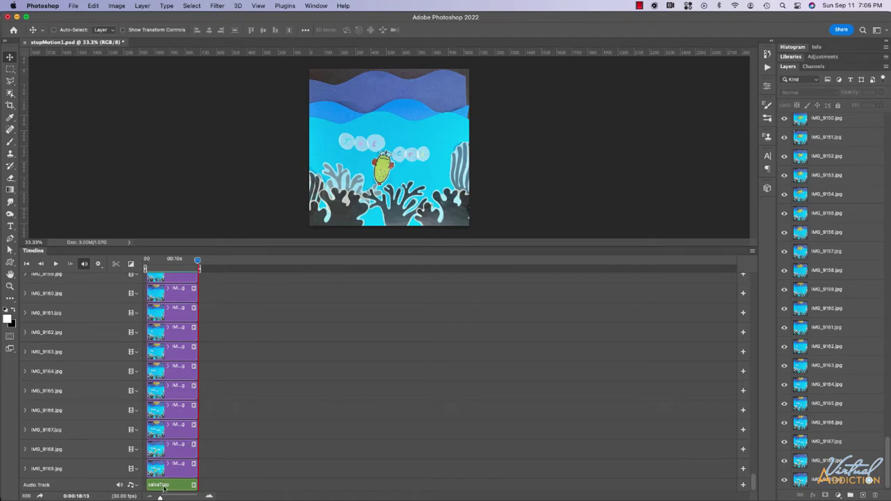
left_click_drag(161, 498, 171, 497)
Step: Play the animation with its music starting from about 09:25
scroll(260, 411, "left", 10)
scroll(260, 410, "down", 3)
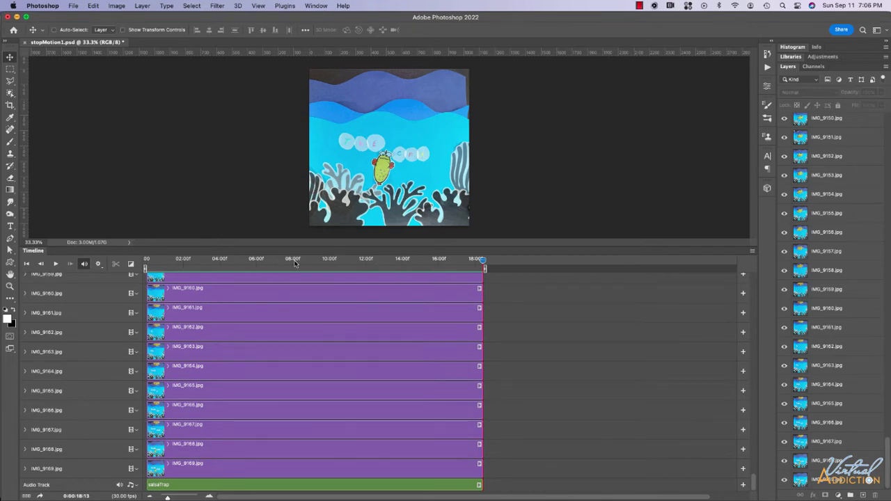
left_click(322, 260)
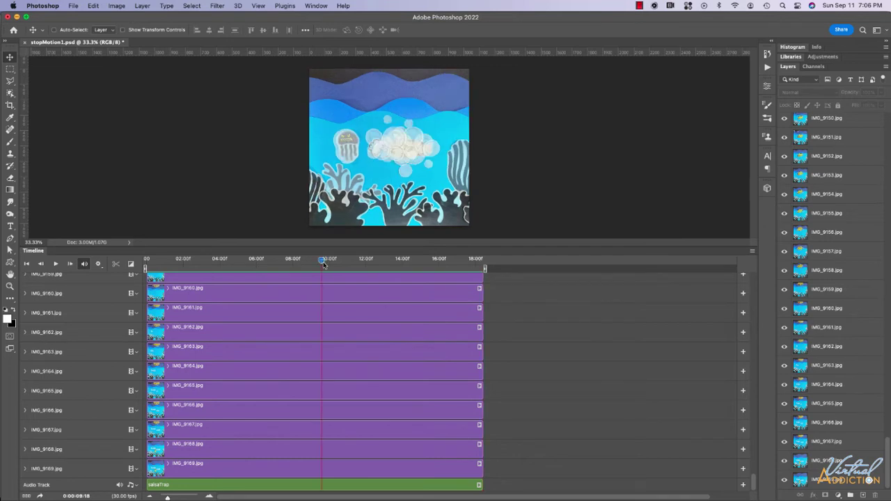
key("space")
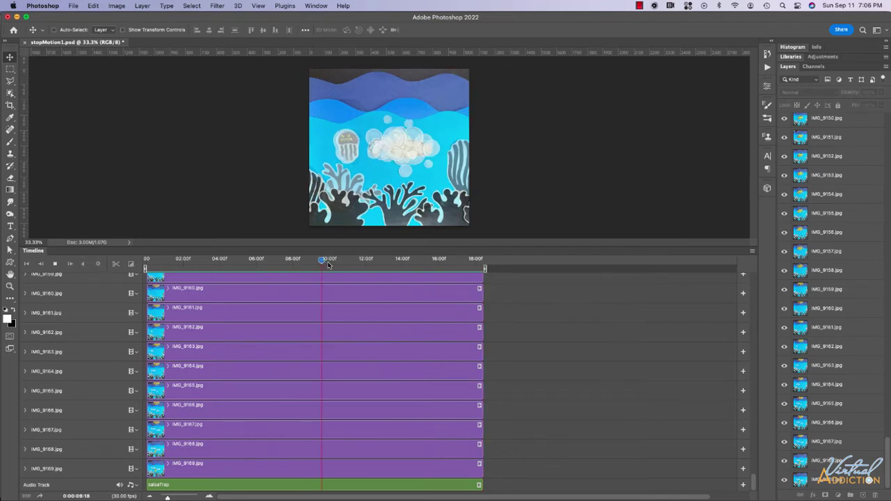
Step: Give the salsaTrap clip a 2.5 s fade-out and set its volume to 30%
left_click(479, 485)
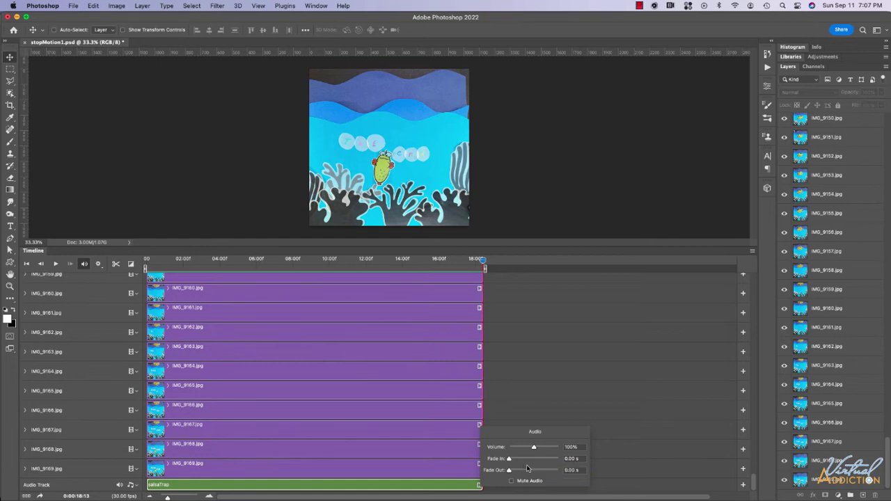
key("Tab")
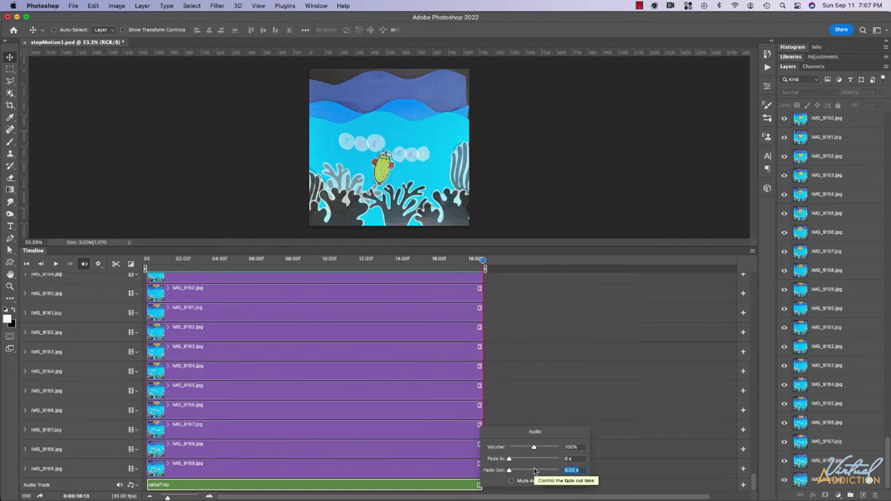
type("2")
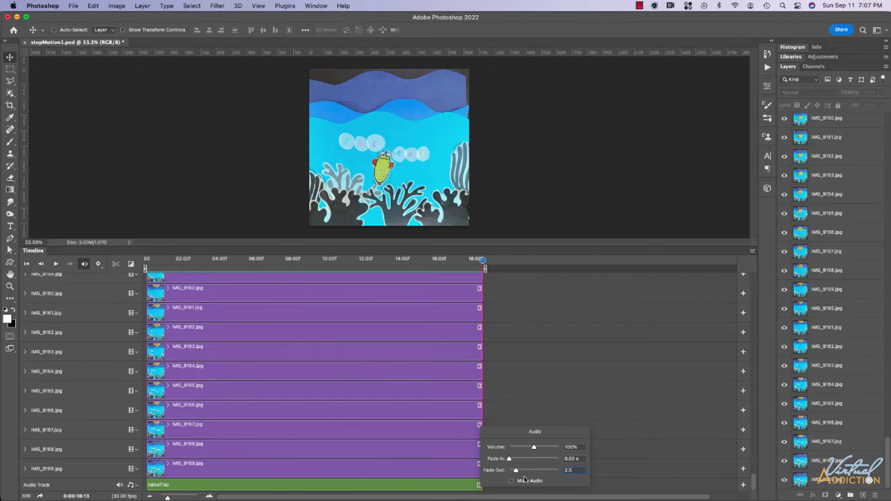
double_click(575, 447)
type("30")
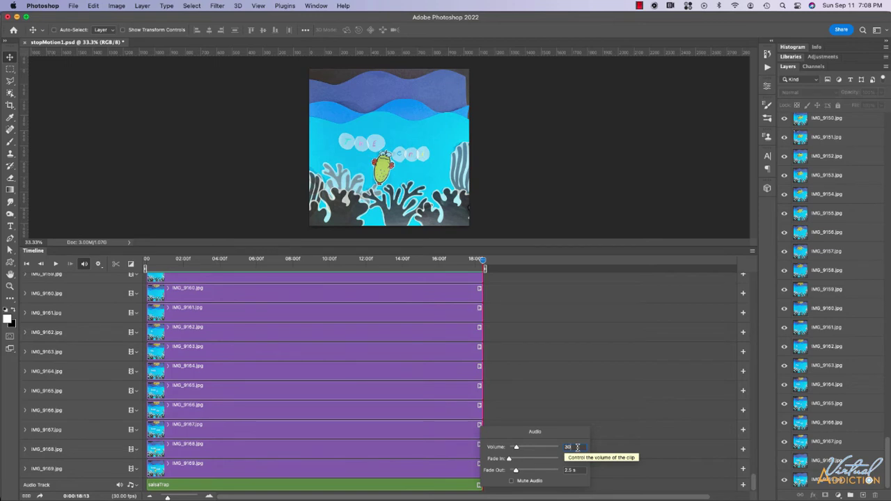
Step: Commit the audio settings and play the animation from the start with the adjusted music
key("Return")
left_click(152, 259)
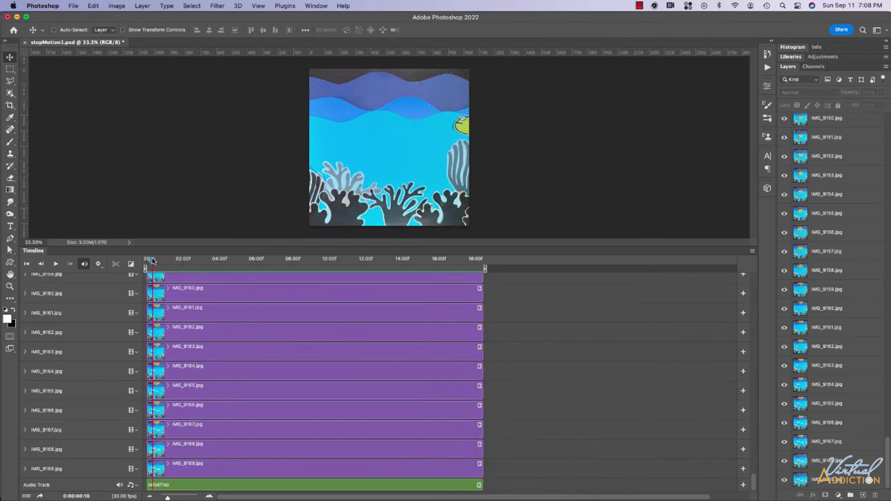
key("space")
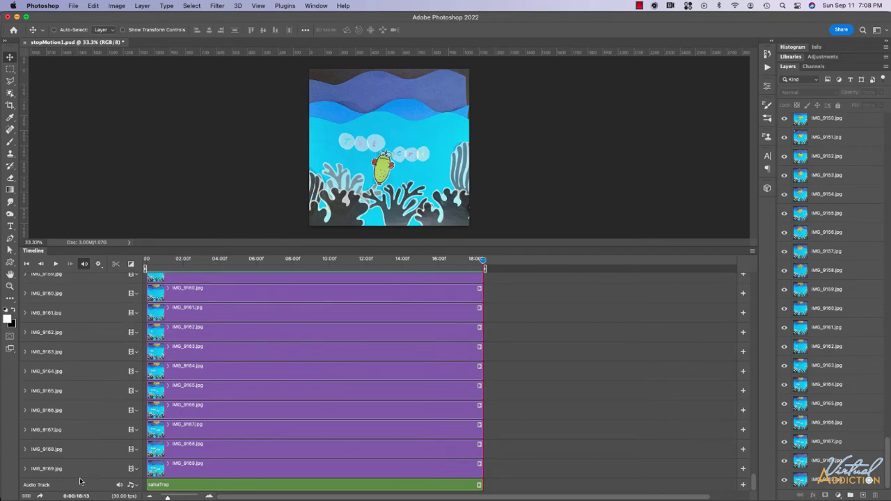
Step: Add a second, empty audio track below the music track
left_click(136, 488)
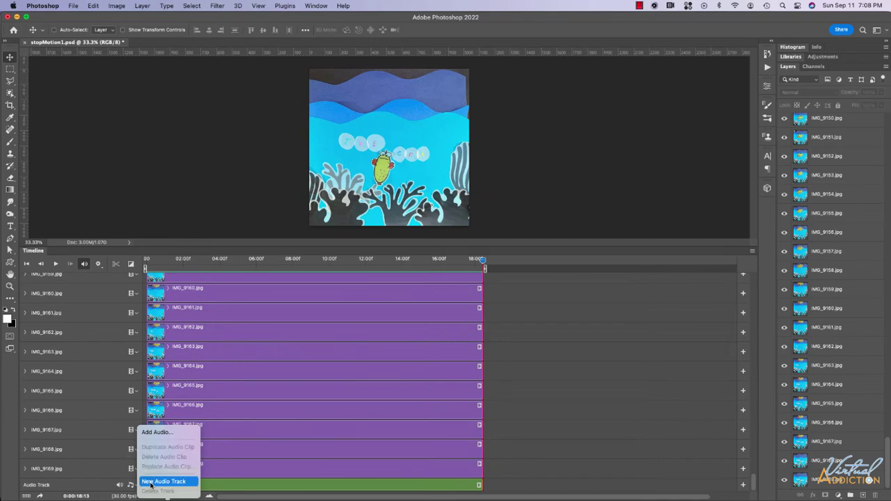
left_click(151, 483)
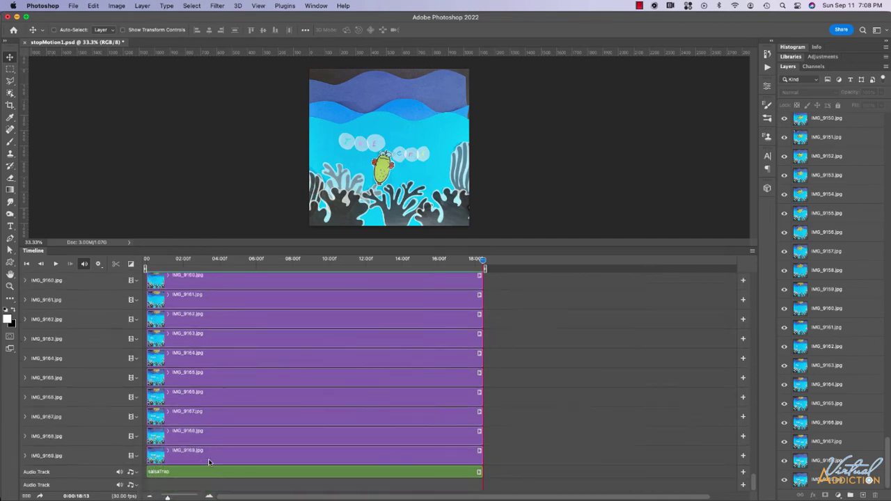
Step: Import huh.mp3 onto the second audio track and slide it to start near 04:00
left_click(250, 262)
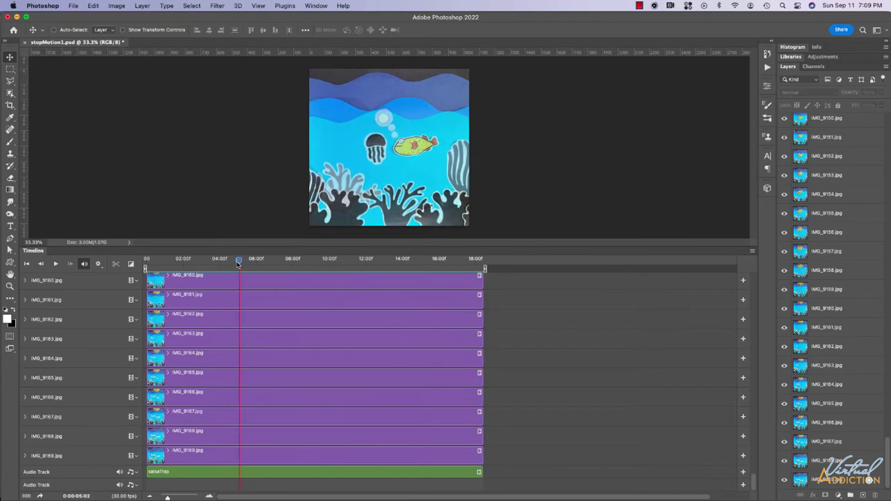
left_click_drag(251, 262, 220, 266)
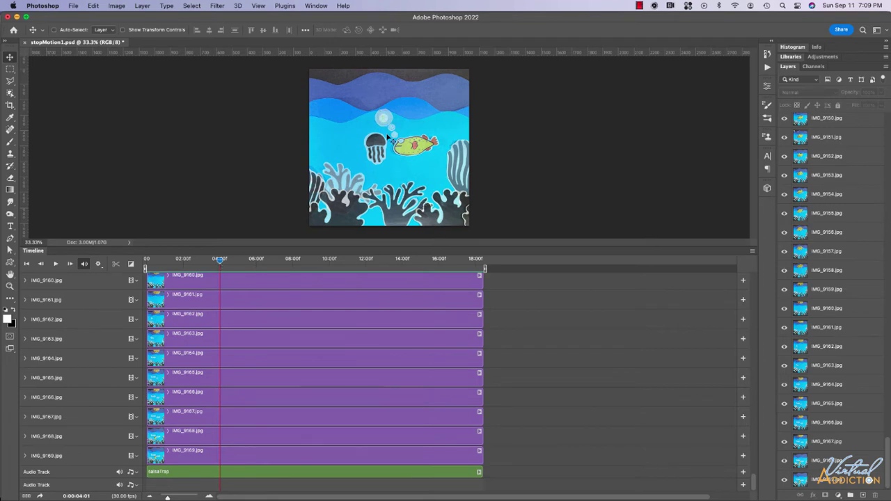
left_click(743, 487)
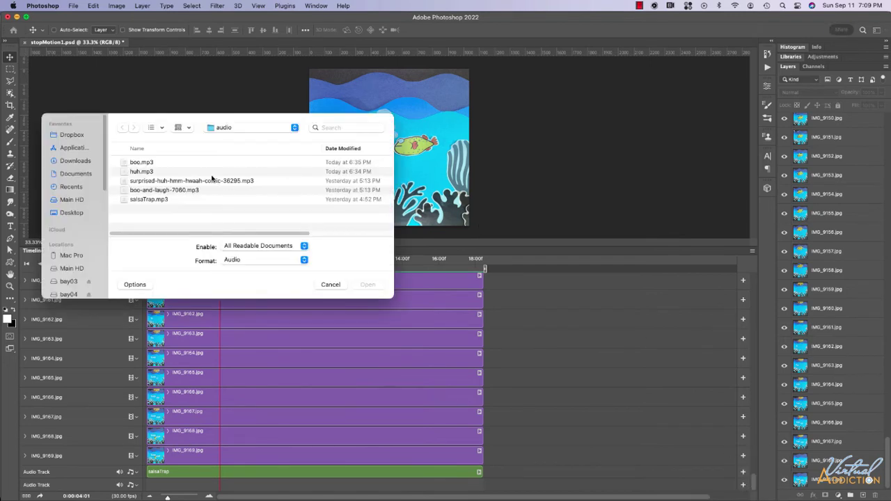
left_click(153, 173)
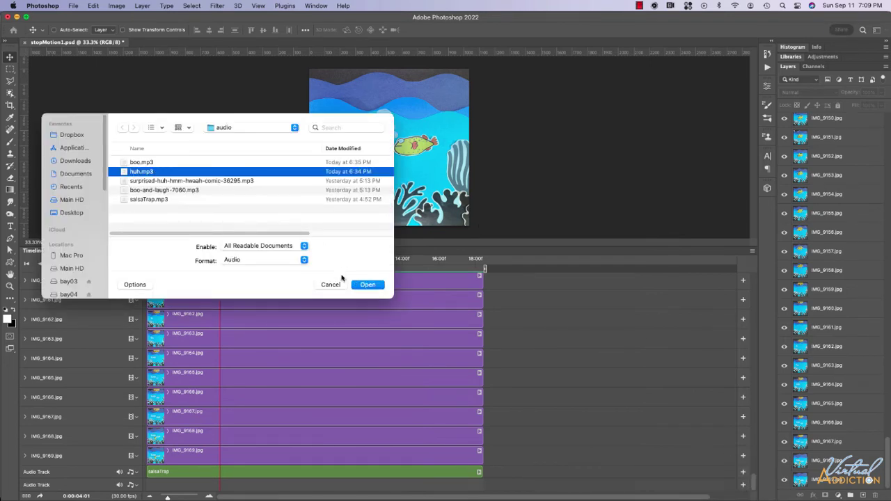
left_click(374, 287)
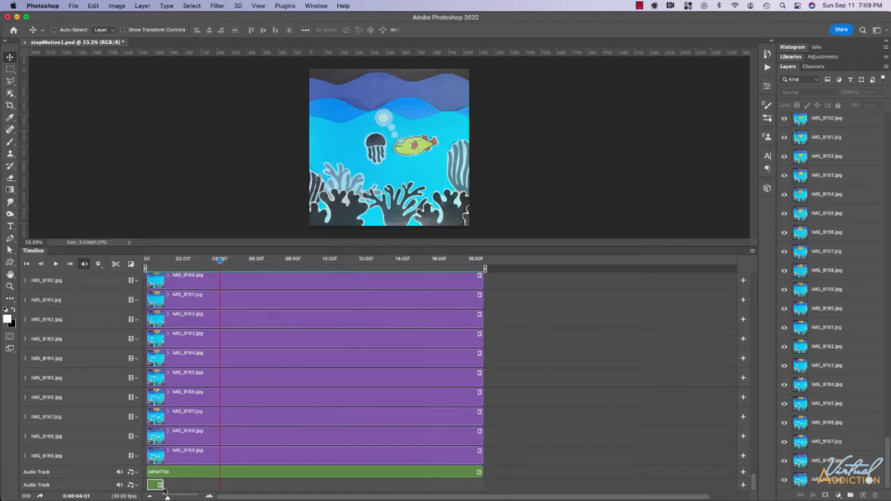
left_click_drag(158, 486, 227, 486)
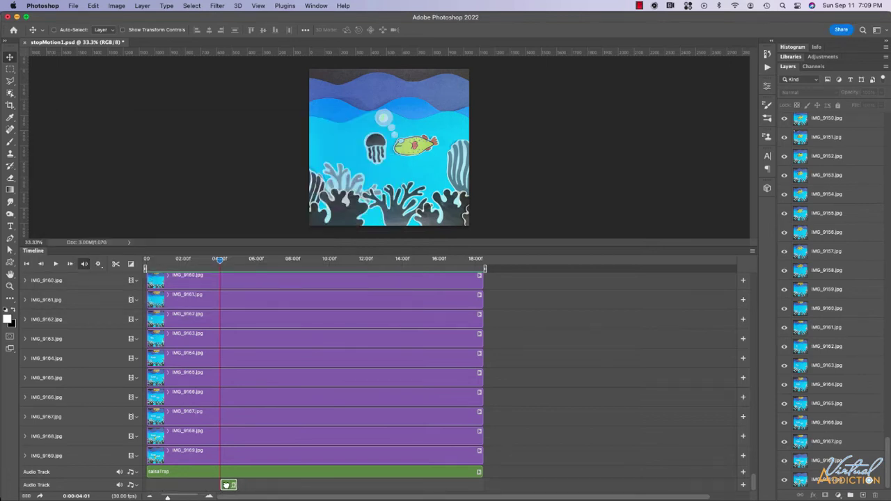
left_click_drag(220, 259, 183, 264)
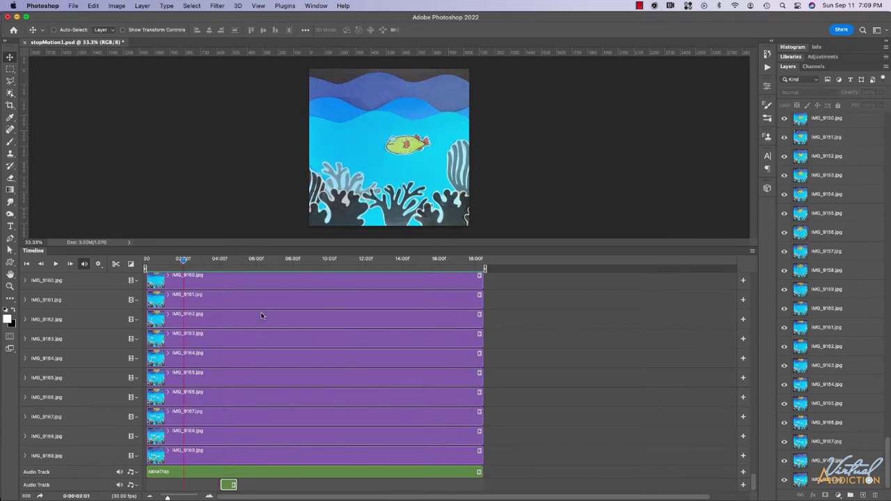
Step: Raise the huh.mp3 clip's volume to 120, then replay from just before it to hear it louder
key("space")
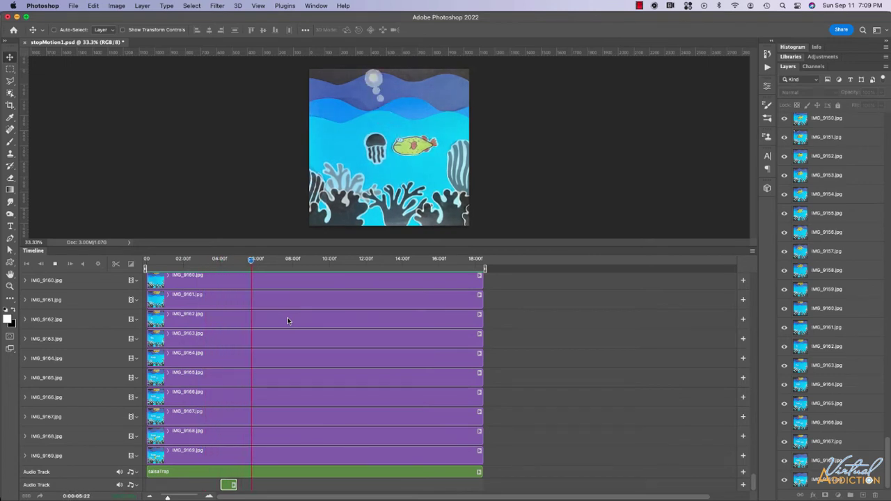
key("space")
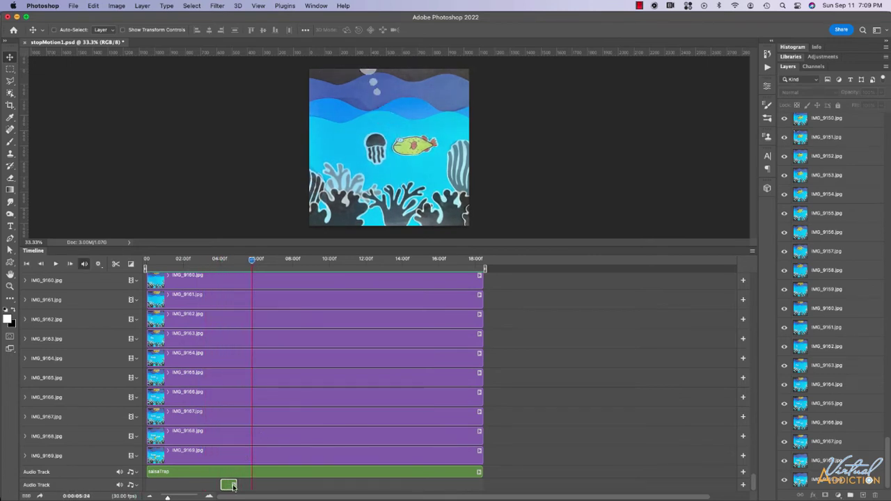
left_click(233, 486)
left_click(326, 447)
type("120")
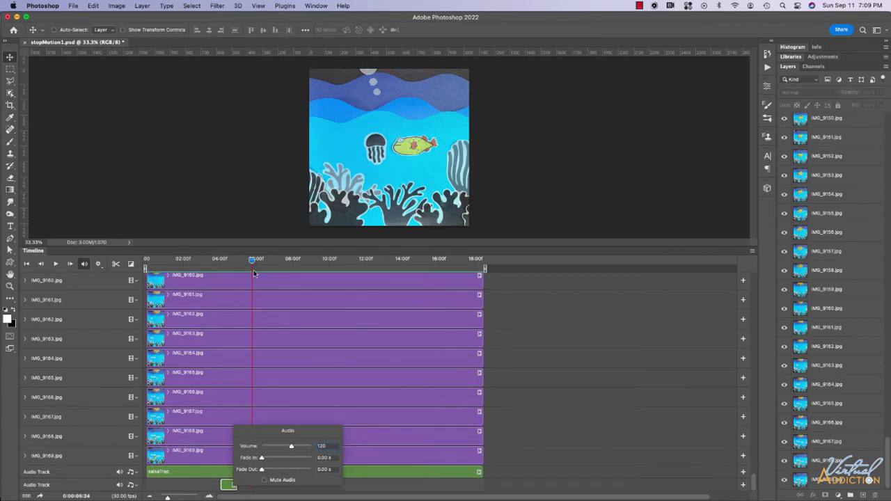
left_click_drag(253, 261, 194, 261)
key("space")
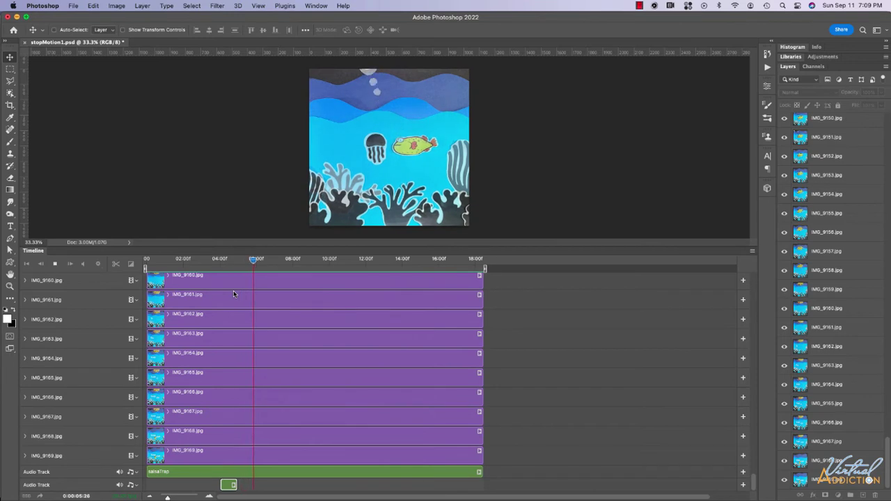
Step: Import boo-and-laugh-7060.mp3 onto the second audio track and position it to start near 06:00f
key("space")
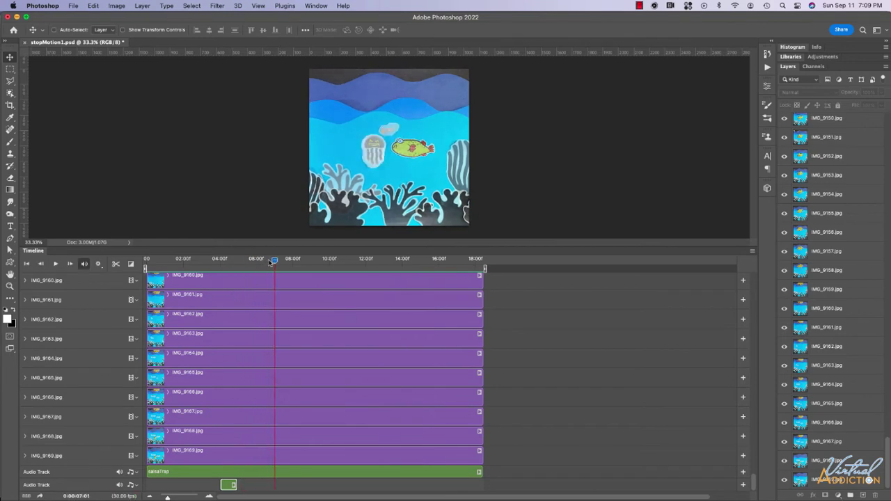
left_click_drag(274, 261, 265, 263)
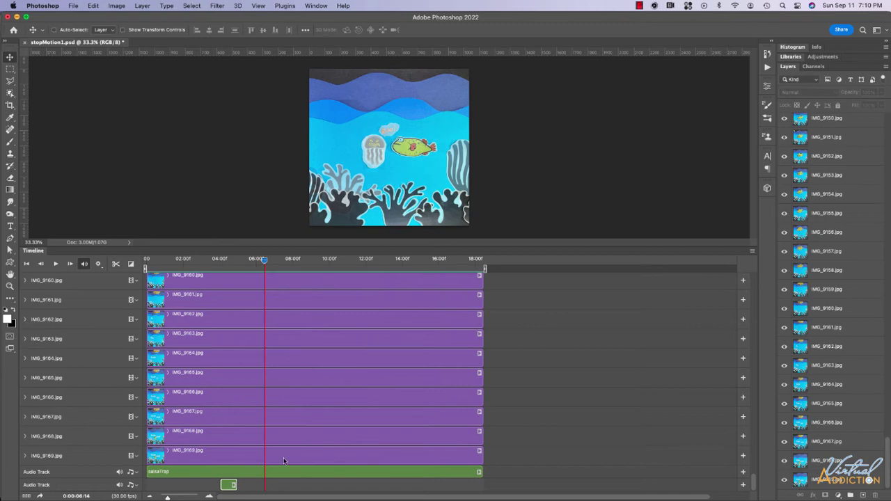
left_click(743, 486)
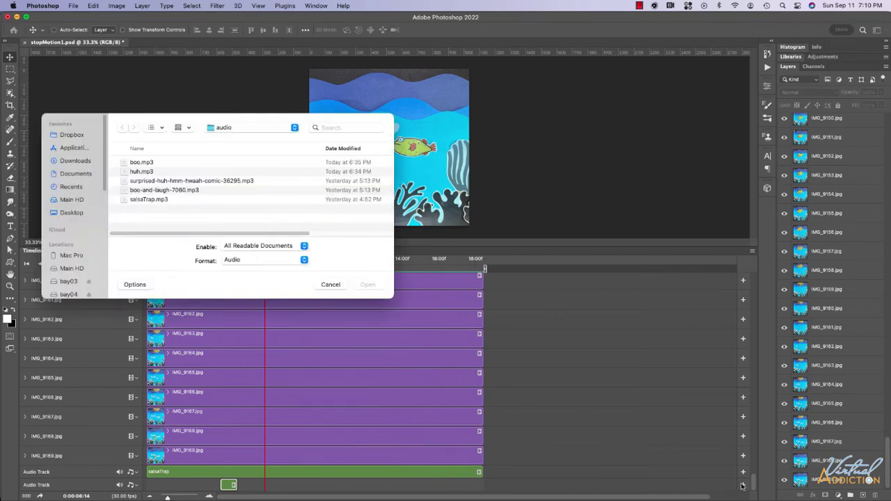
left_click(147, 193)
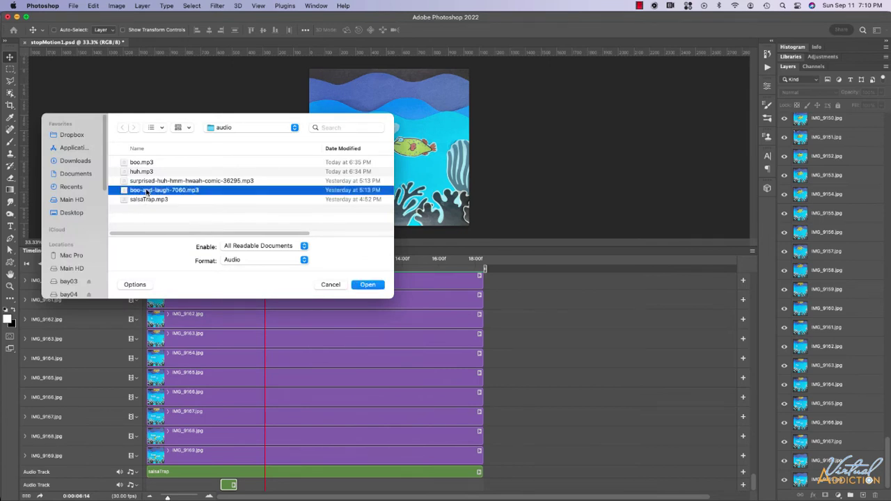
left_click(363, 286)
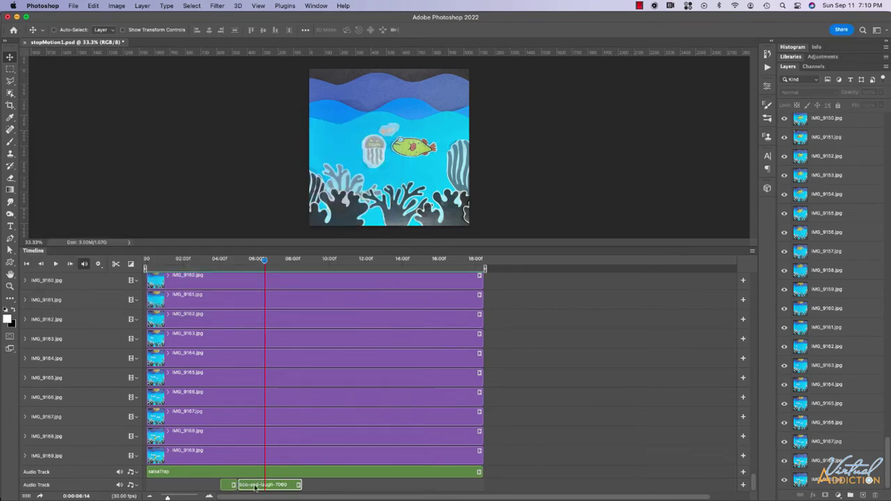
left_click_drag(244, 486, 271, 487)
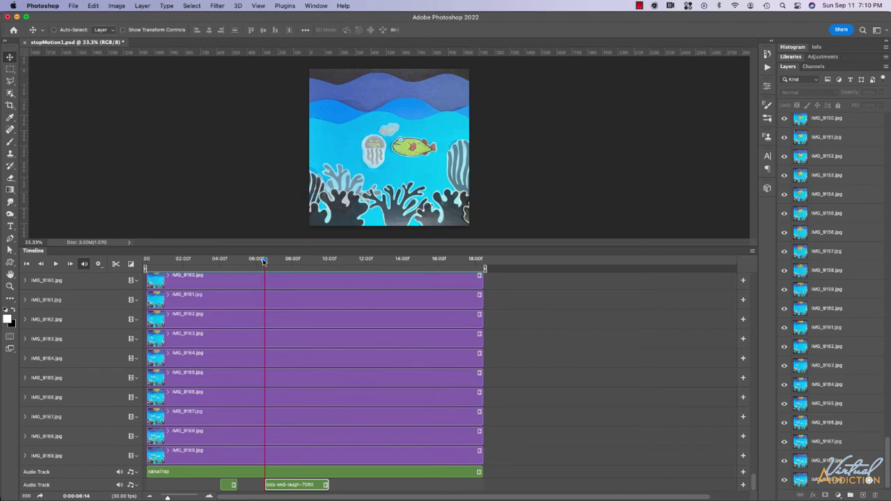
Step: Preview the animation from about 3 seconds to hear the new boo sound
left_click_drag(265, 261, 199, 273)
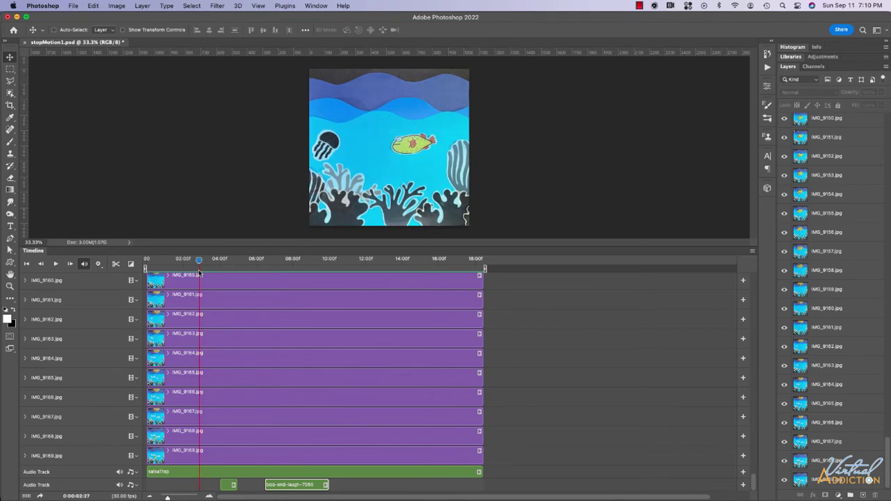
key("space")
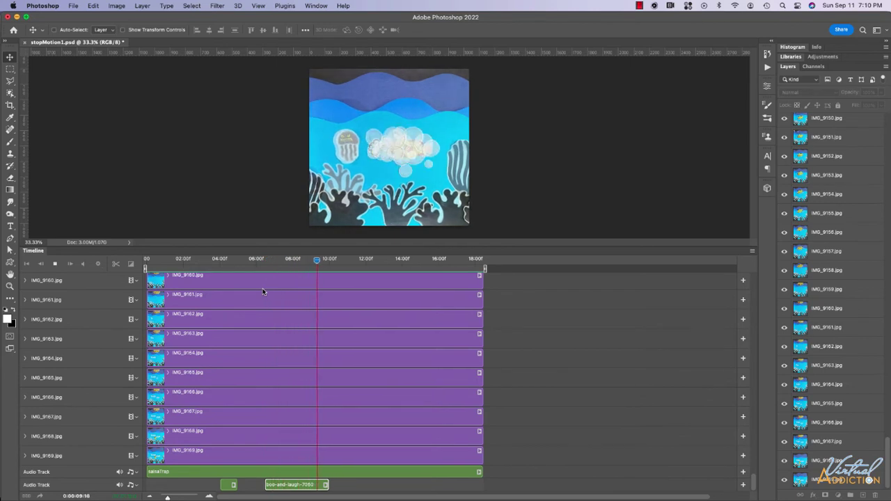
key("space")
Step: Nudge the boo-and-laugh-7060 clip slightly earlier and replay from 3 seconds to check timing
left_click(279, 262)
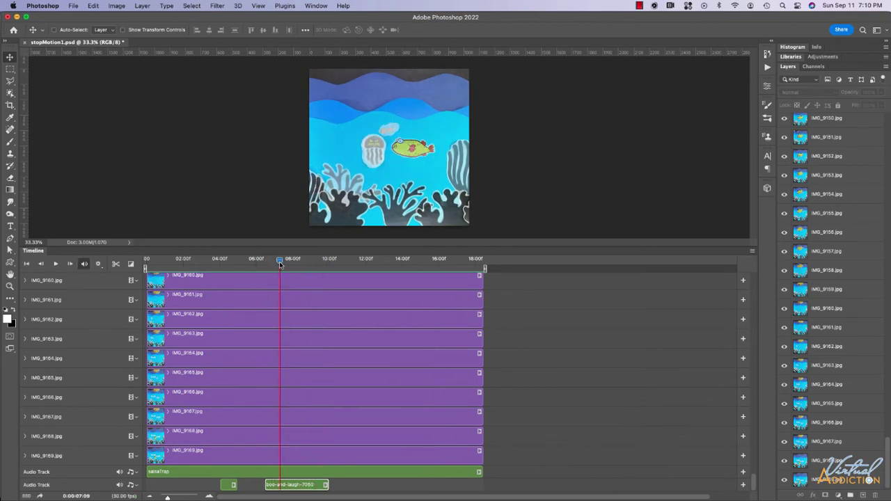
left_click_drag(280, 263, 266, 262)
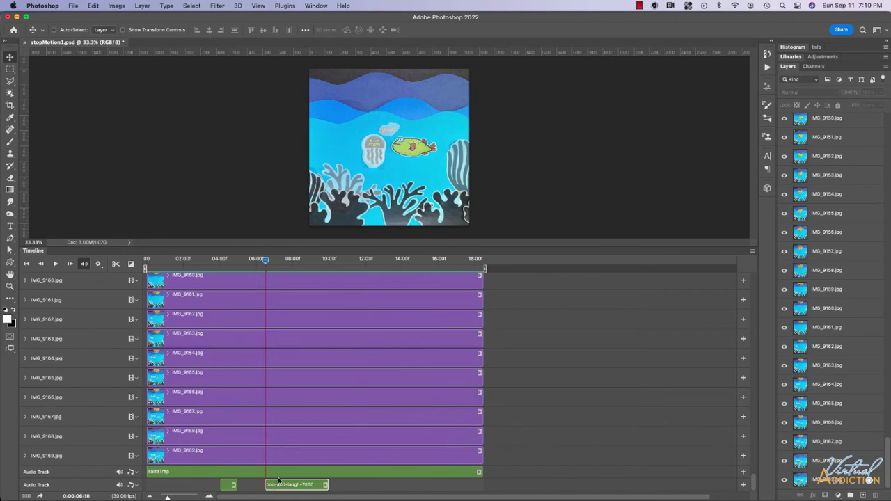
mouse_move(278, 481)
left_mouse_down()
mouse_move(266, 485)
mouse_move(280, 485)
left_mouse_up()
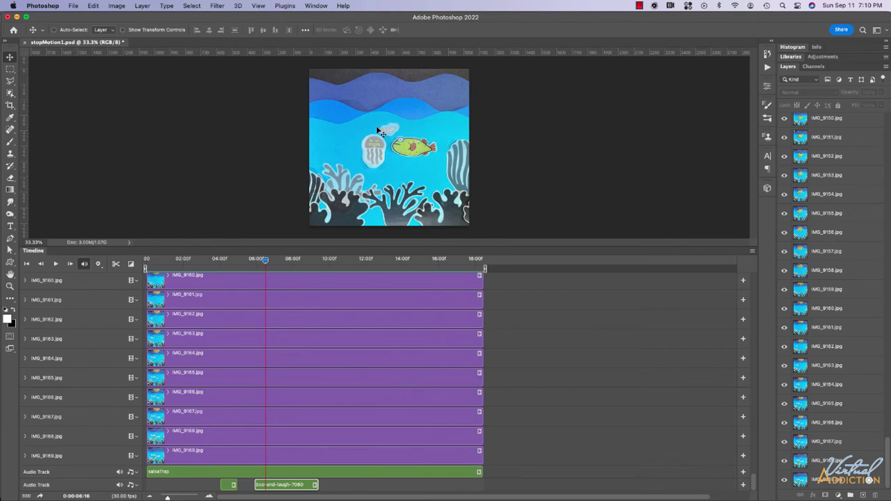
left_click_drag(265, 259, 200, 264)
key("space")
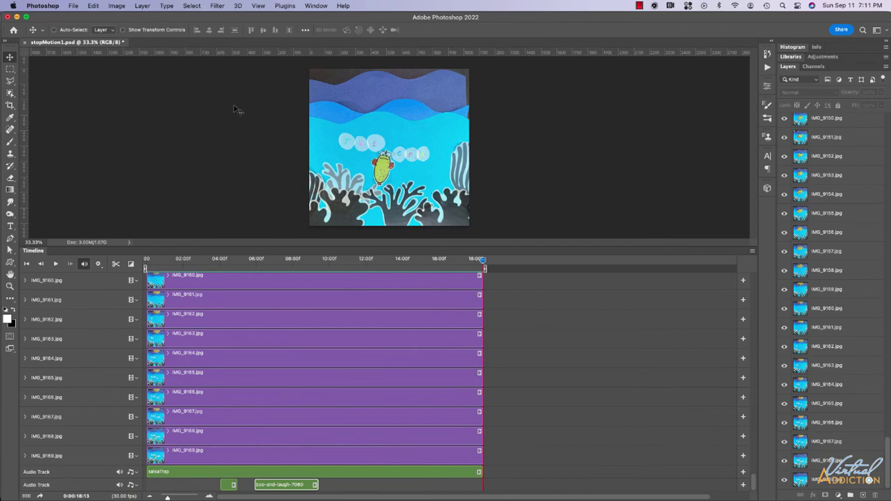
Step: Render the animation as stopMotion2.mp4 using H.264 High Quality
left_click(73, 6)
mouse_move(87, 138)
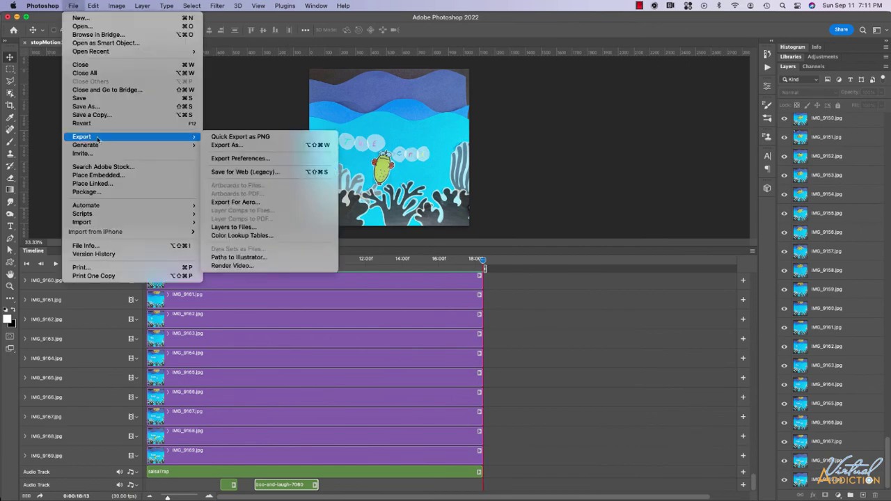
left_click(229, 265)
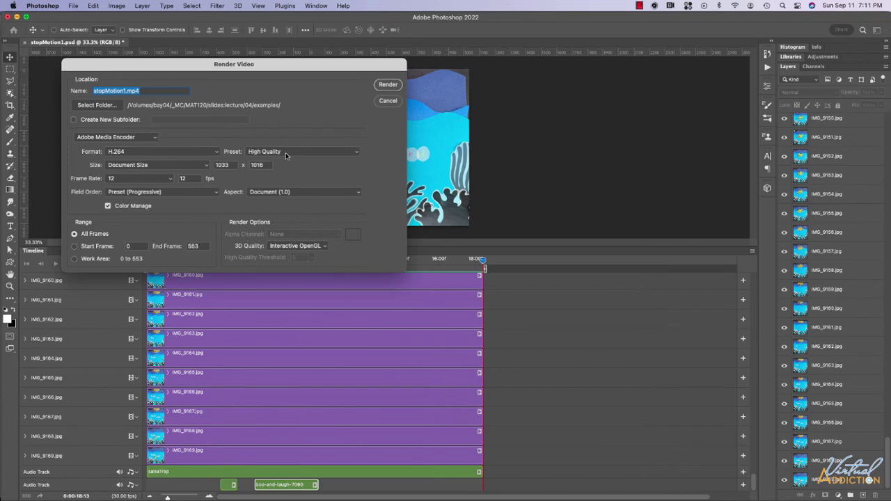
left_click(125, 91)
key("BackSpace")
type("2")
left_click(385, 84)
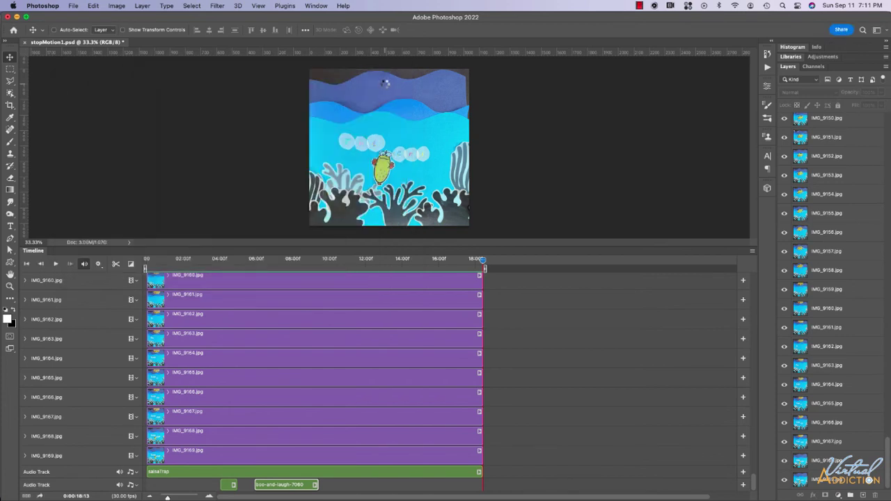